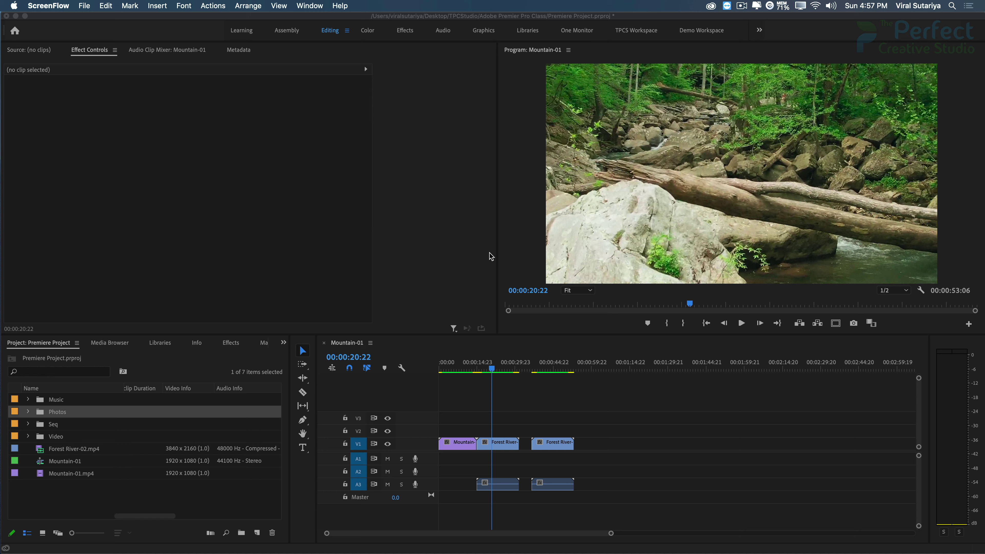
- Switch to Premiere Pro with the Mountain-01 sequence open in the Timeline
click(499, 443)
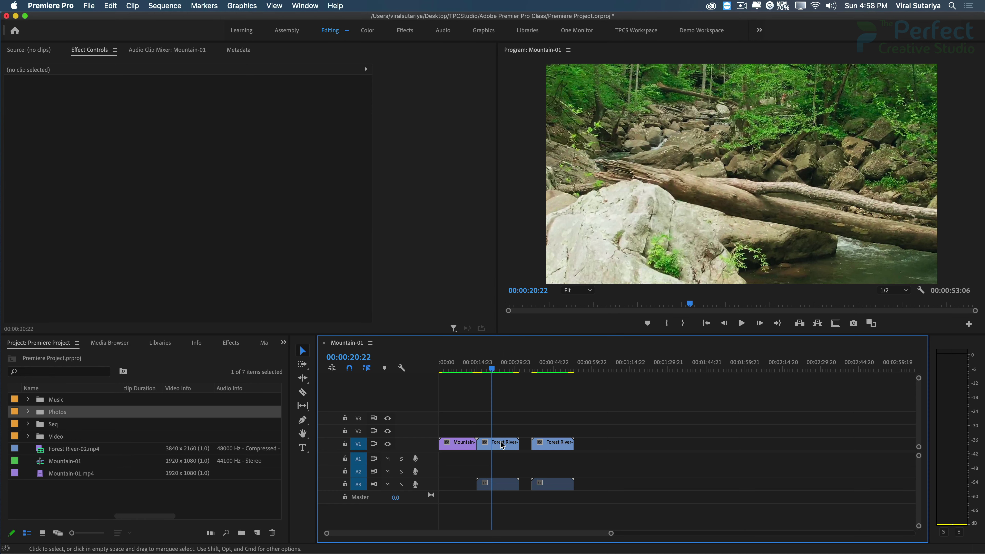
- Shift the second Forest River clip later, leaving a gap and extending the sequence to 00:01:35:03
right_click(501, 443)
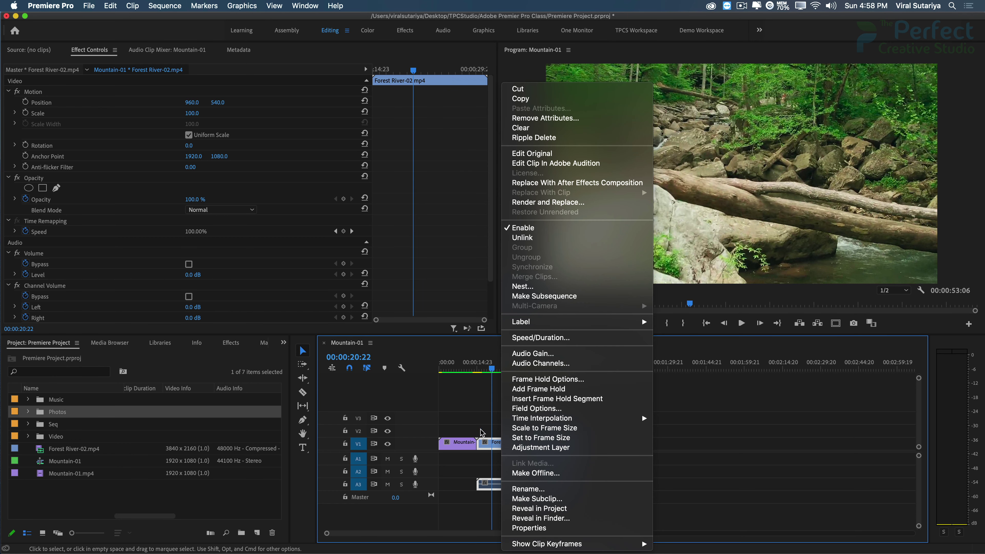
click(465, 421)
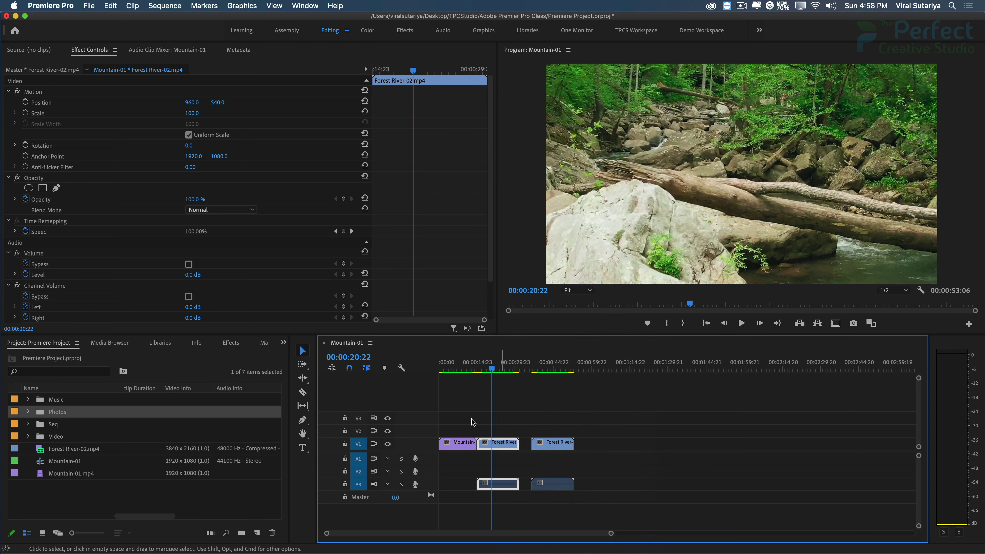
click(512, 423)
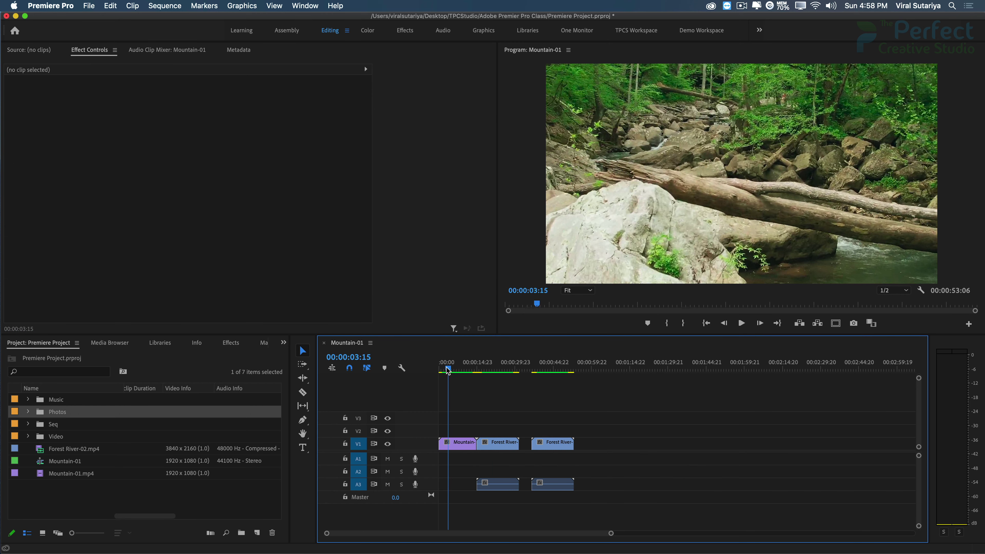
key(super+z)
click(461, 368)
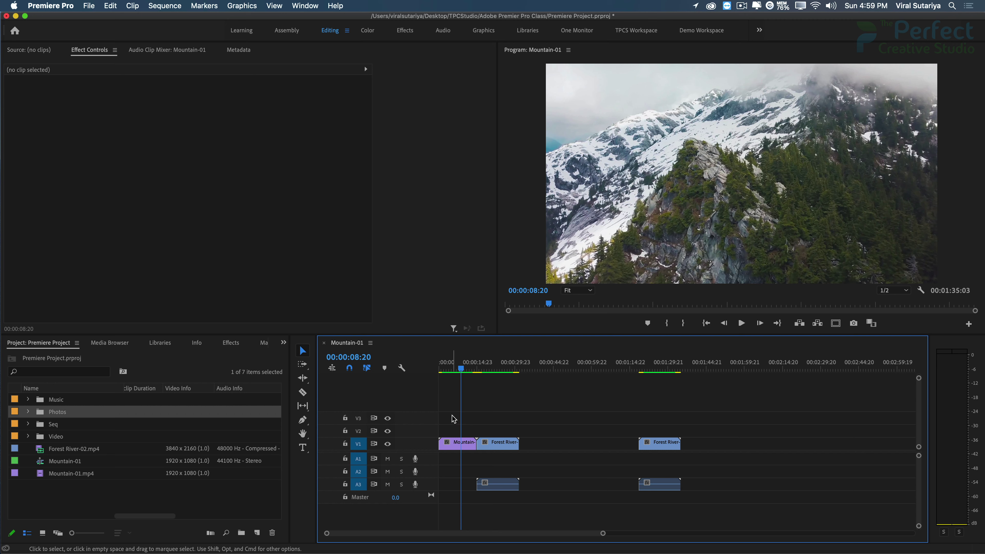
- Scrub the opening shots and select the first Forest River clip at 00:00:19:08, showing Scale 100, Position 960, 540
drag(452, 419, 502, 445)
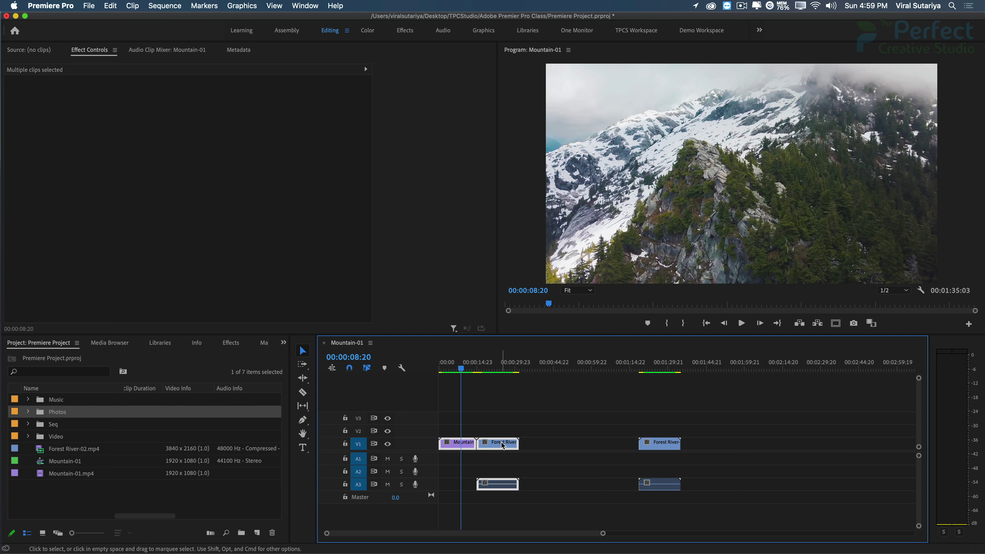
click(492, 428)
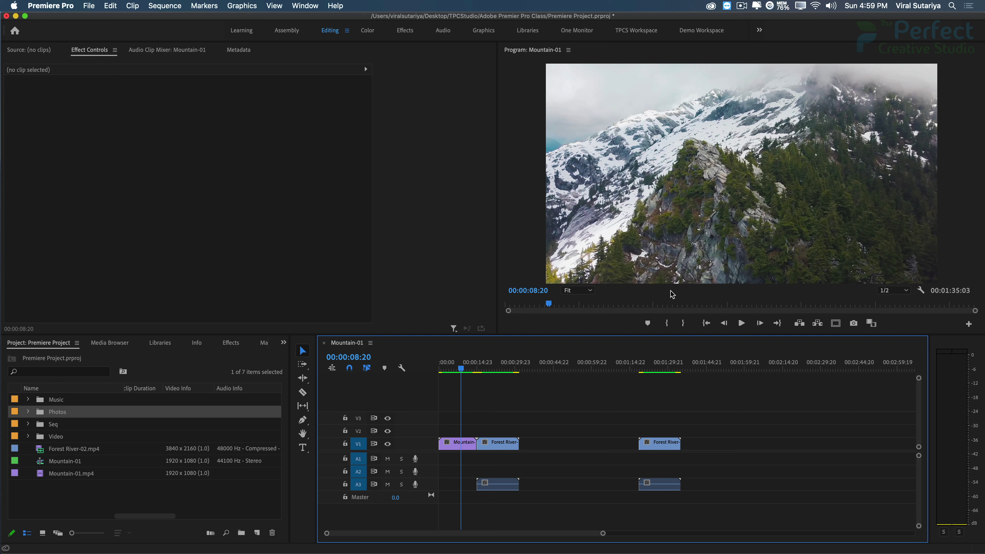
click(491, 369)
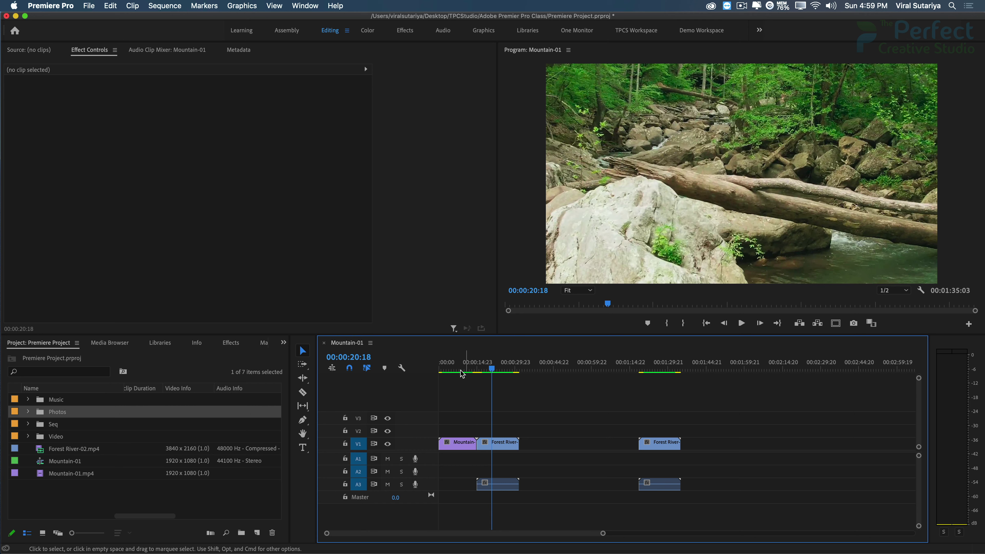
click(450, 368)
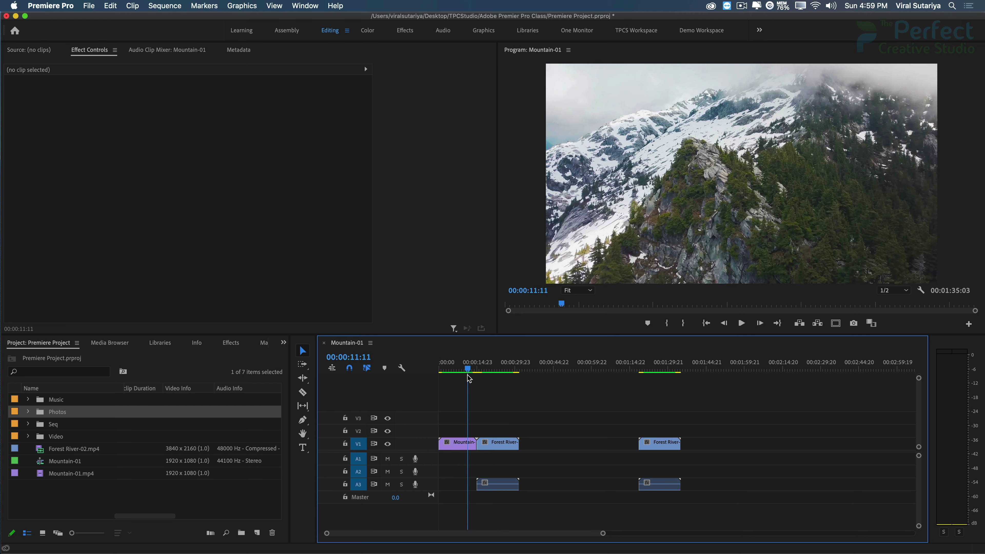
click(443, 369)
drag(445, 375, 487, 380)
click(504, 444)
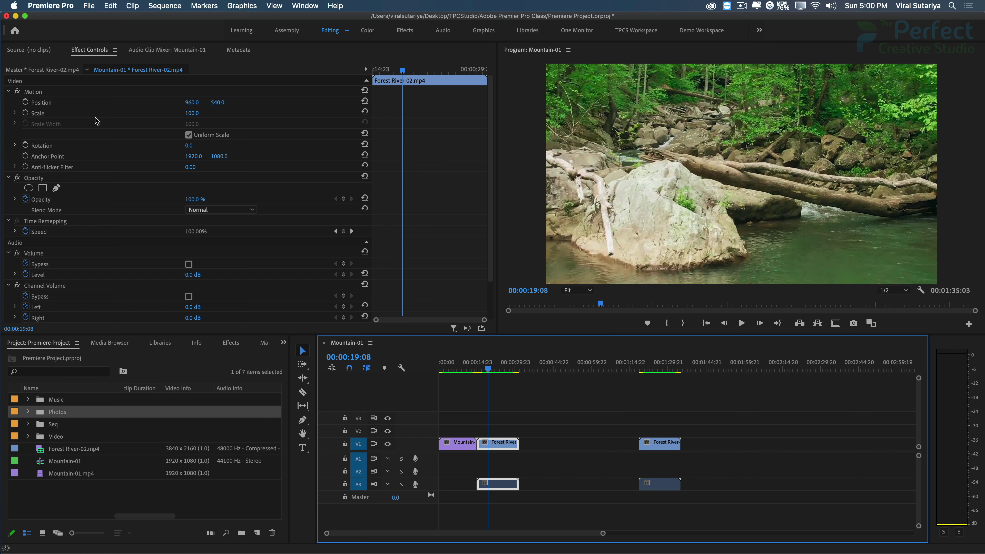
click(192, 113)
text(50)
key(Return)
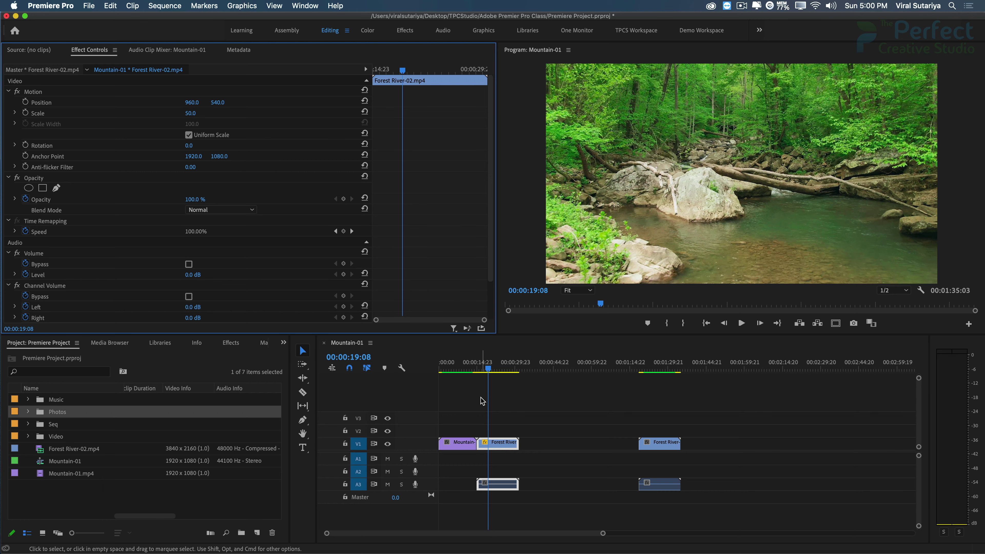
key(super+z)
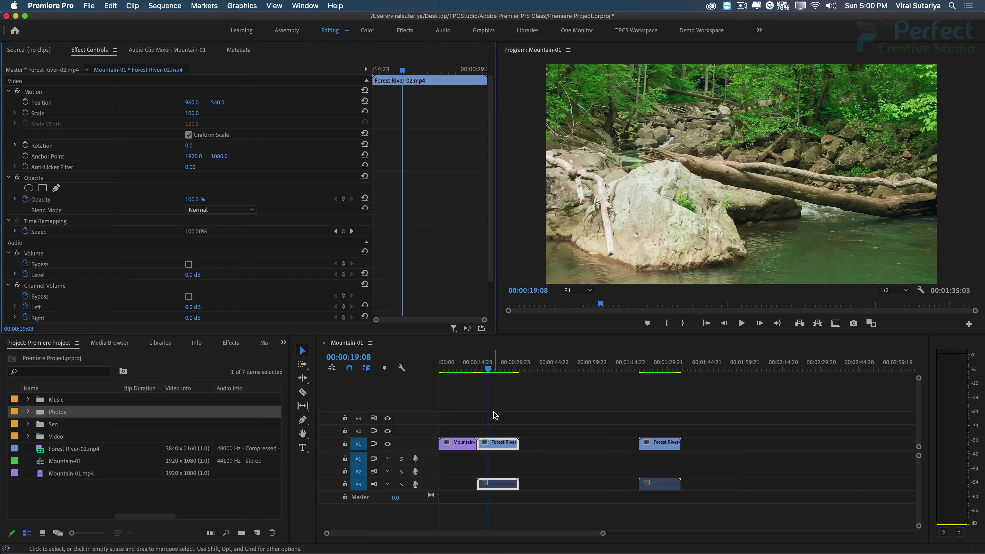
- Apply Set to Frame Size, then Scale to Frame Size, to the first Forest River clip
right_click(498, 445)
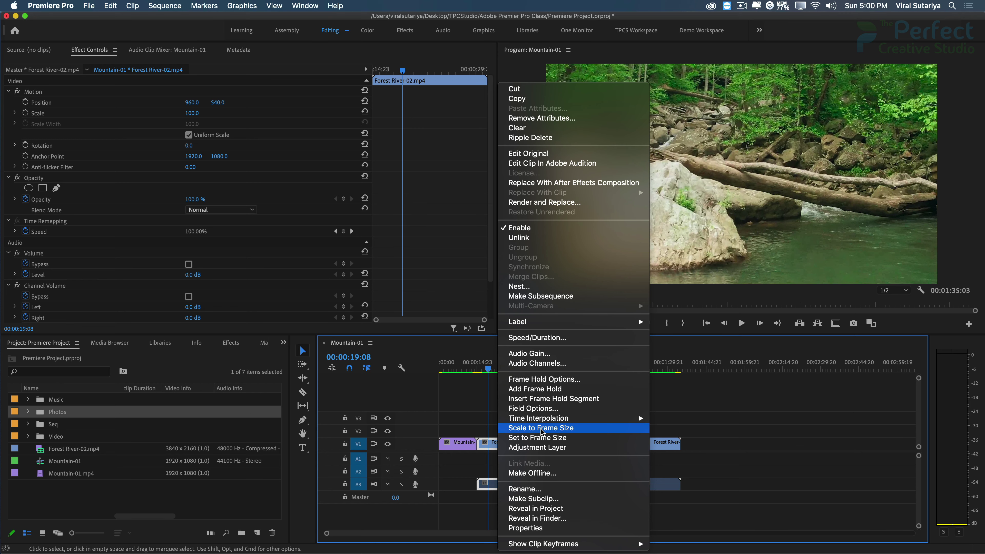
click(550, 438)
right_click(500, 445)
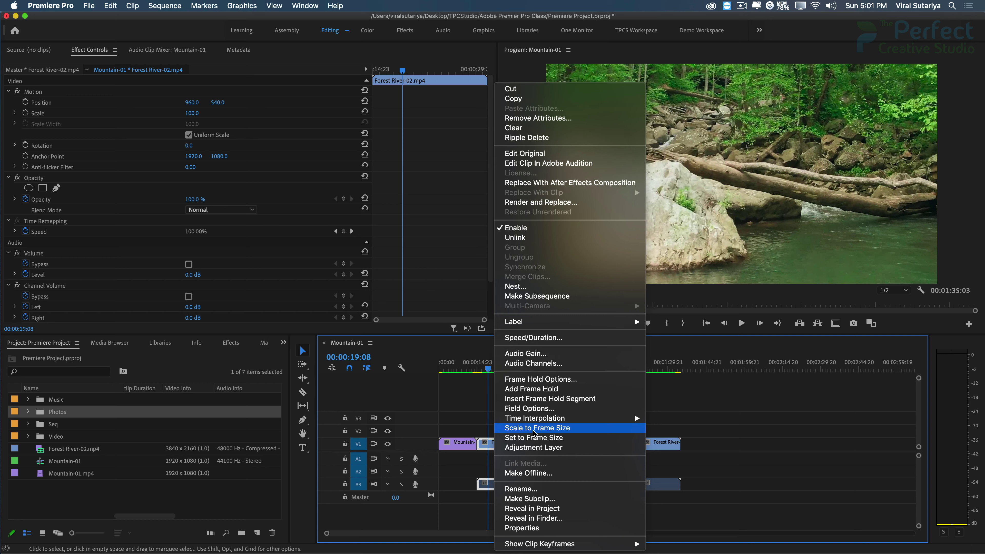
click(539, 429)
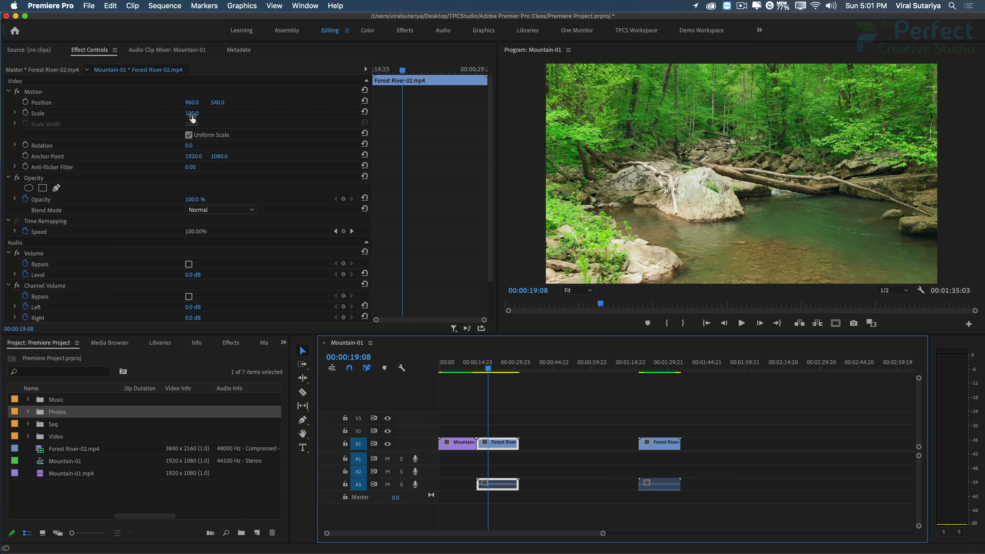
drag(192, 112, 211, 113)
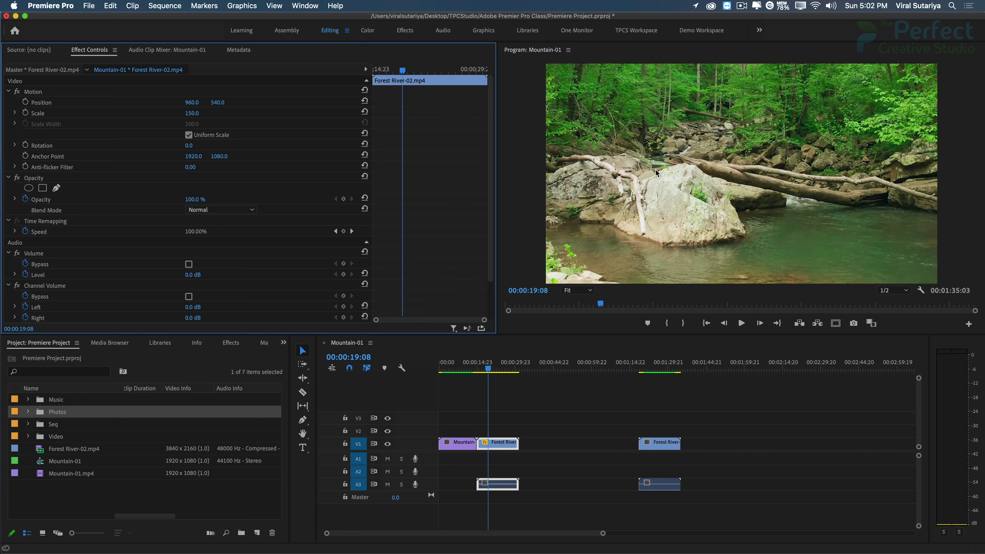
mouse_move(192, 113)
mouse_down()
mouse_move(220, 113)
mouse_move(210, 113)
mouse_up()
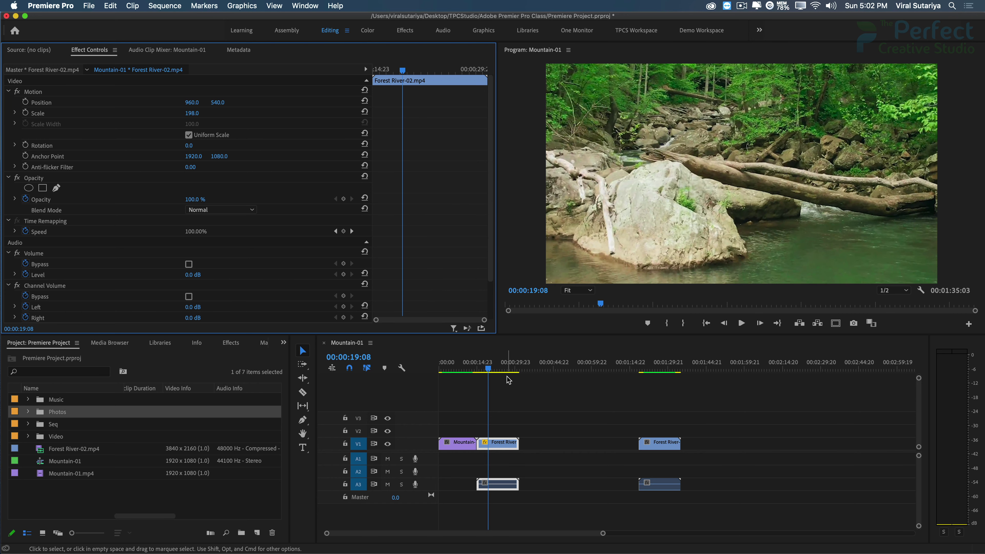
key(super+z)
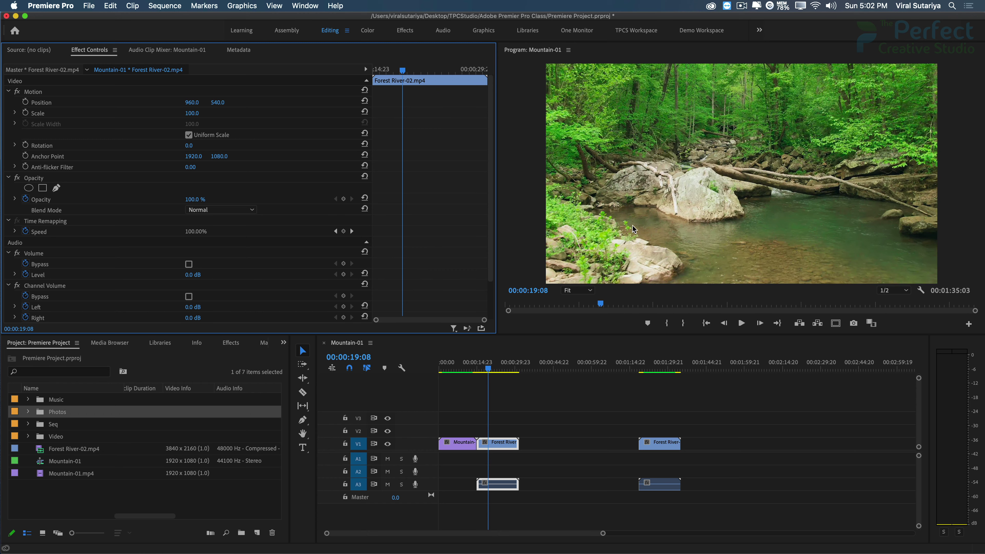
click(511, 381)
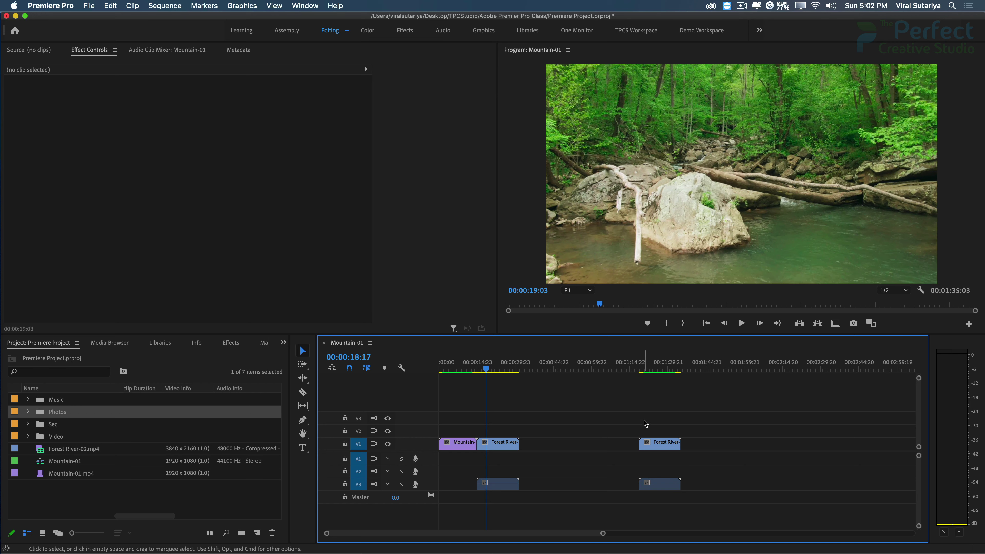
- Set the later Forest River clip's Scale to 50 and drag it beside the first Forest River clip
click(654, 388)
click(664, 443)
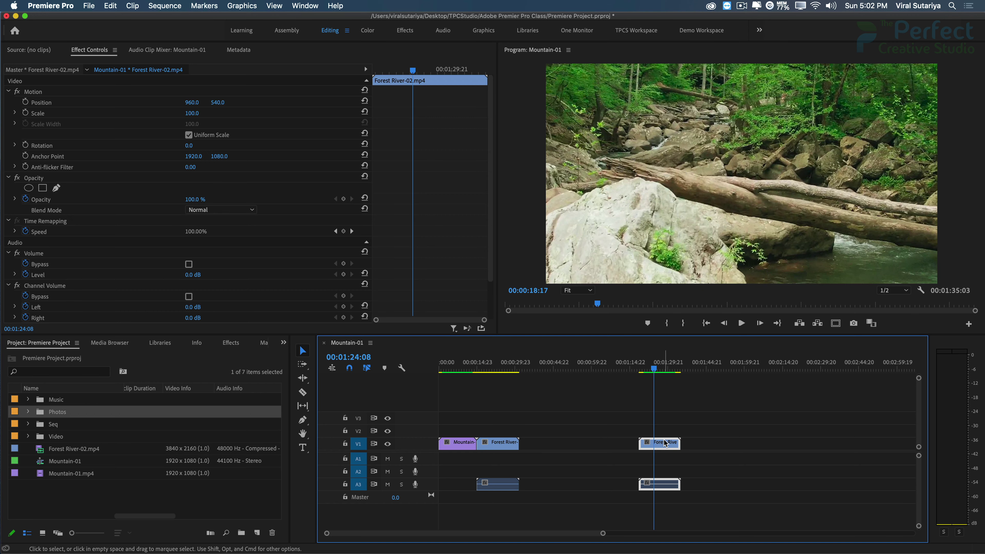
click(195, 113)
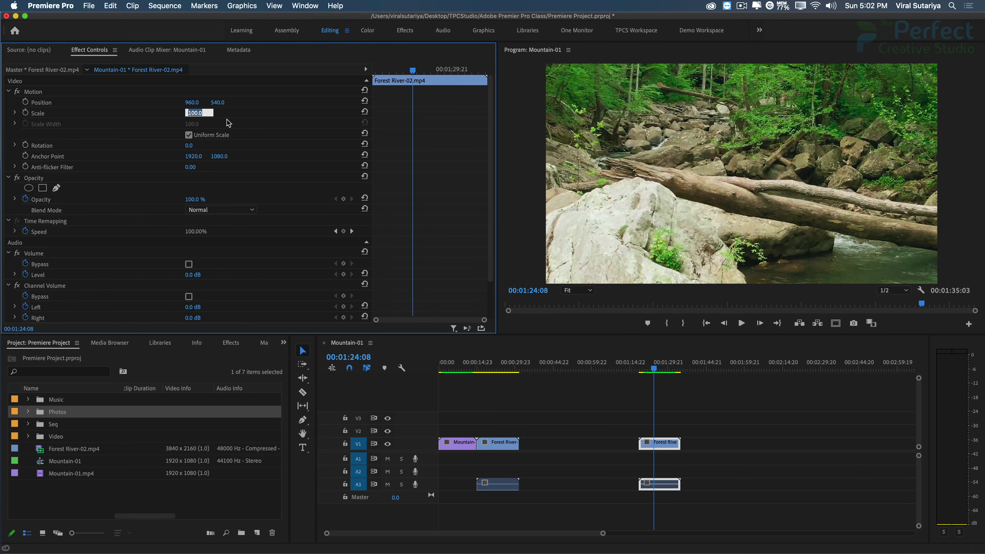
text(50)
key(Return)
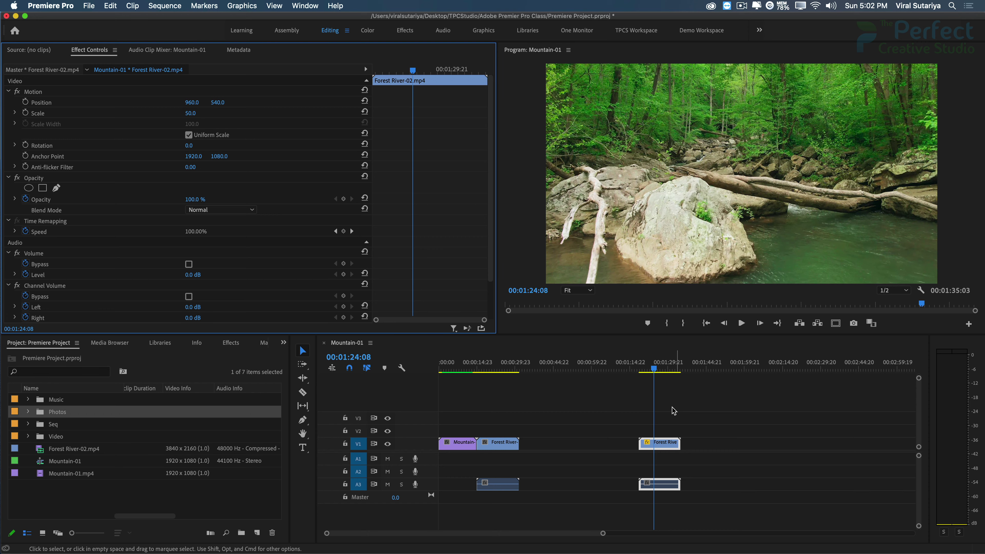
drag(660, 445, 547, 446)
- Check the first Forest River clip's scale and preview the sequence around 00:00:19:17 and 00:00:38:20
click(488, 370)
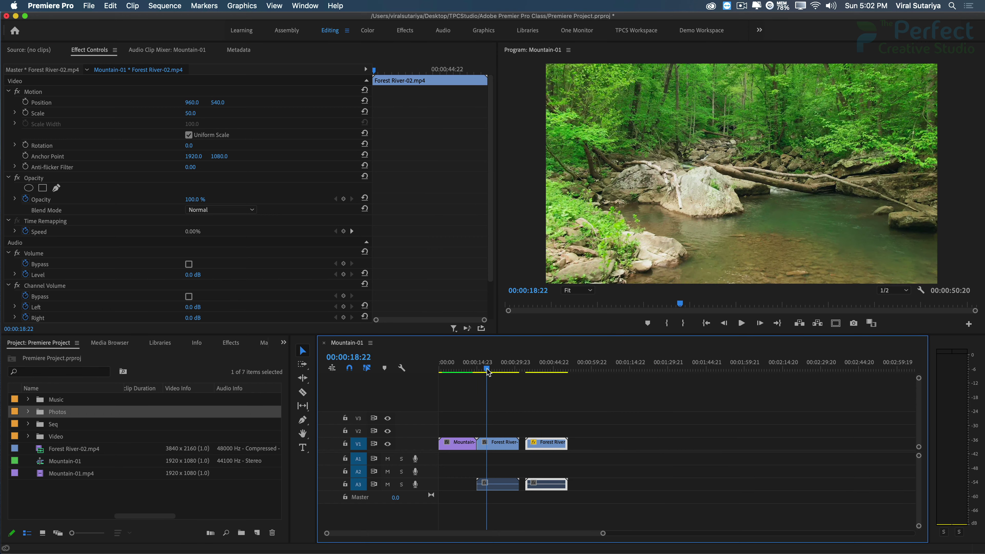
click(499, 444)
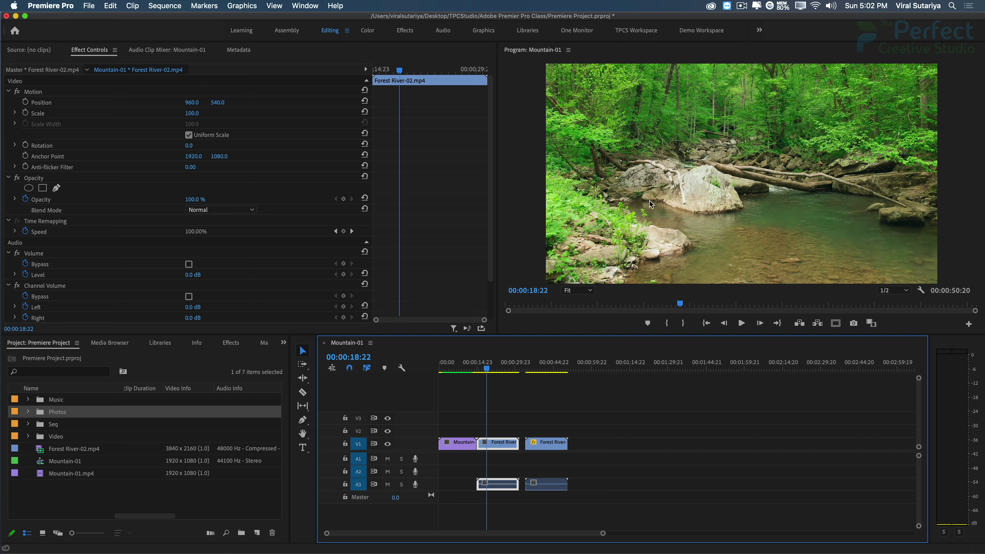
click(538, 370)
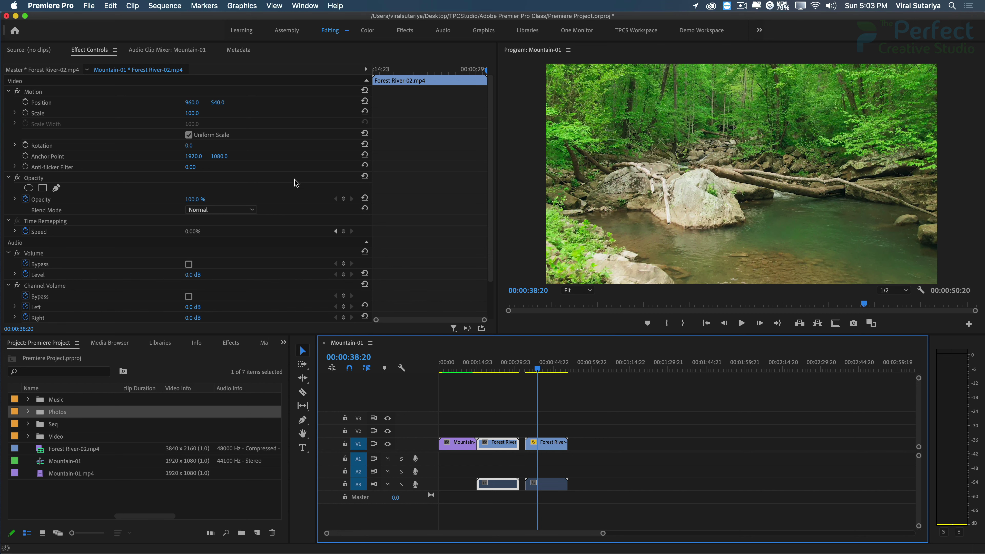
click(489, 370)
key(Left)
key(Left)
key(Left)
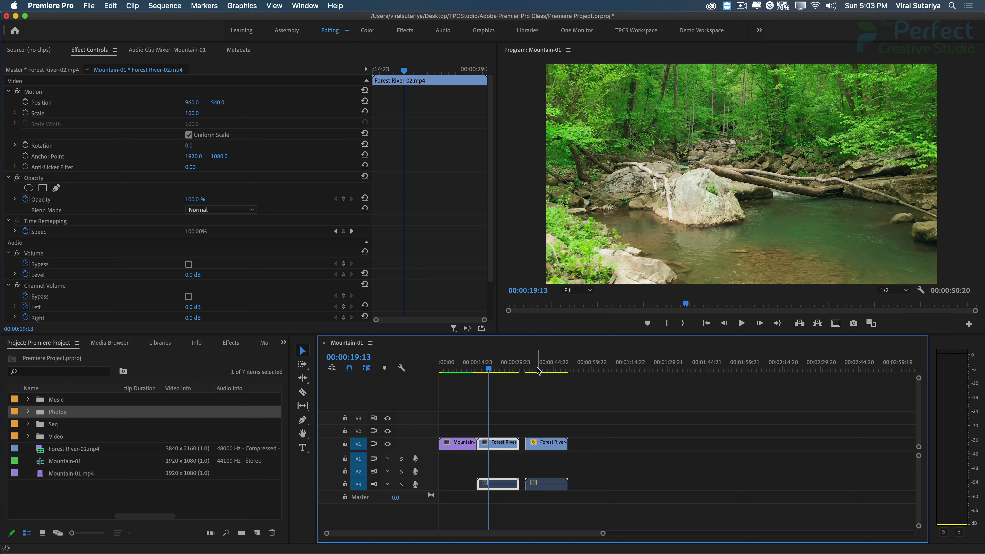
- Apply Set to Frame Size to the third Forest River clip, undoing a trial scale of 94 to keep 50
click(543, 444)
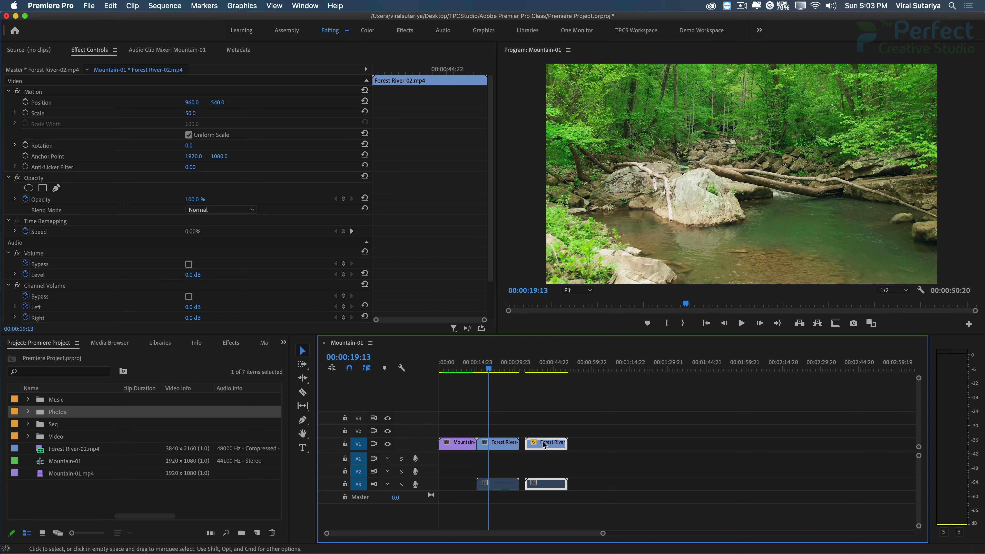
right_click(543, 445)
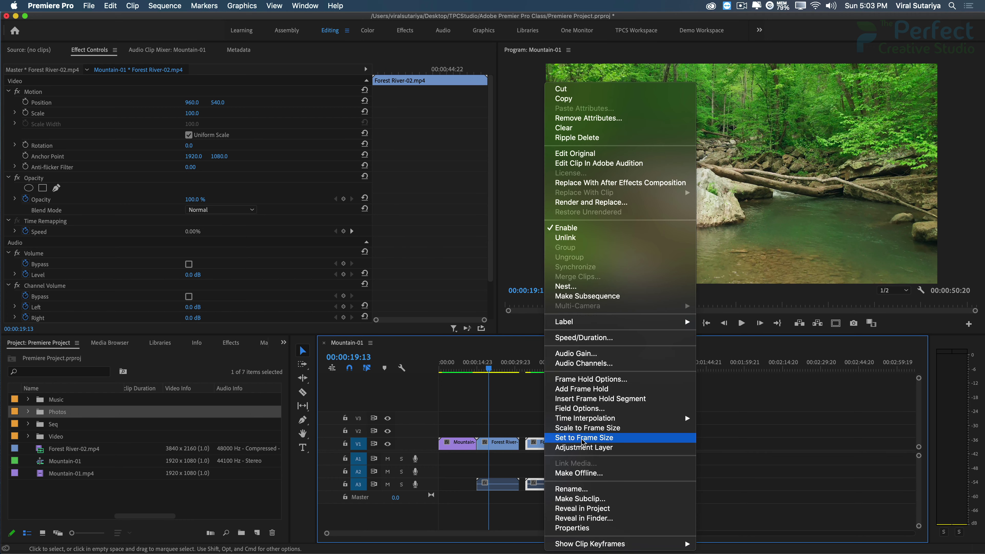
click(595, 437)
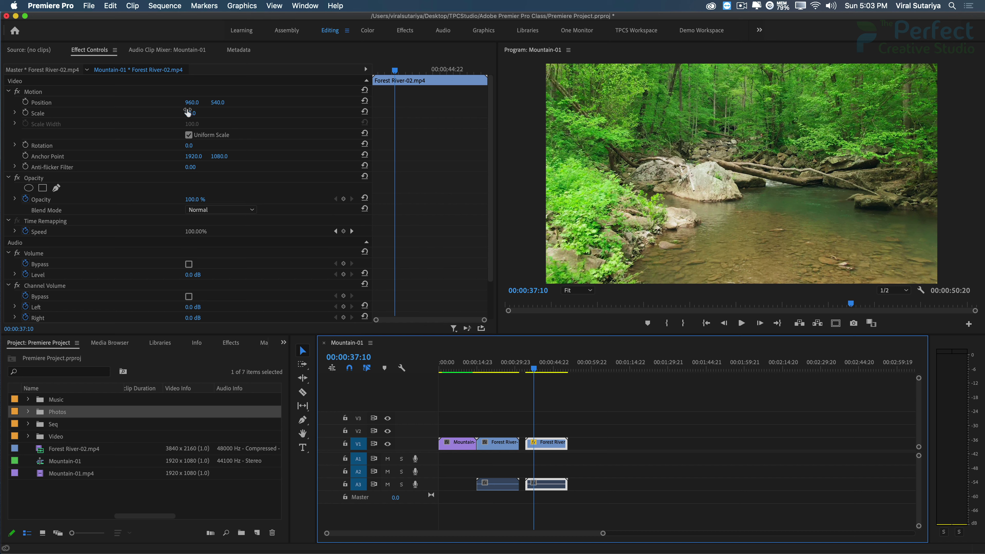
drag(193, 115, 187, 116)
mouse_move(189, 117)
mouse_down()
mouse_move(205, 116)
mouse_move(195, 113)
mouse_up()
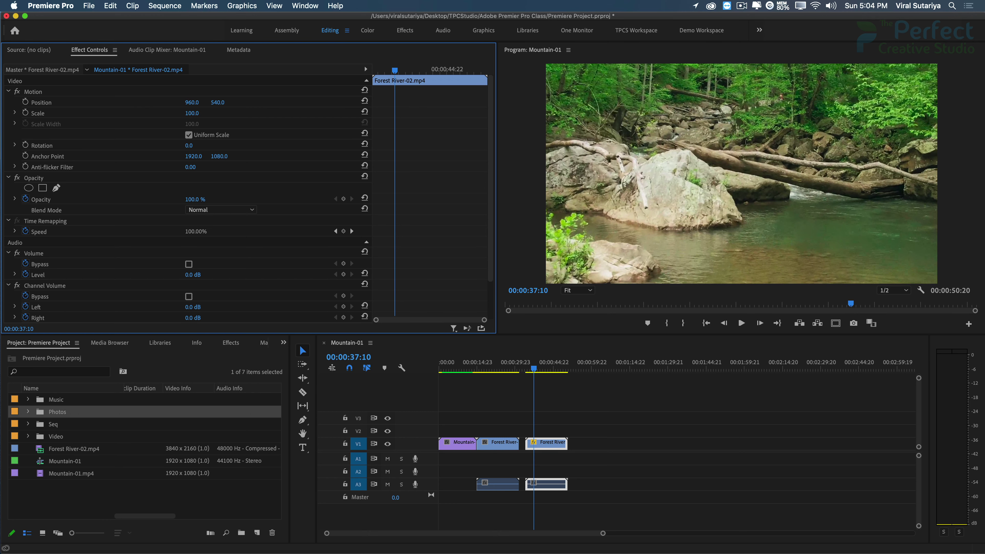
key(super+z)
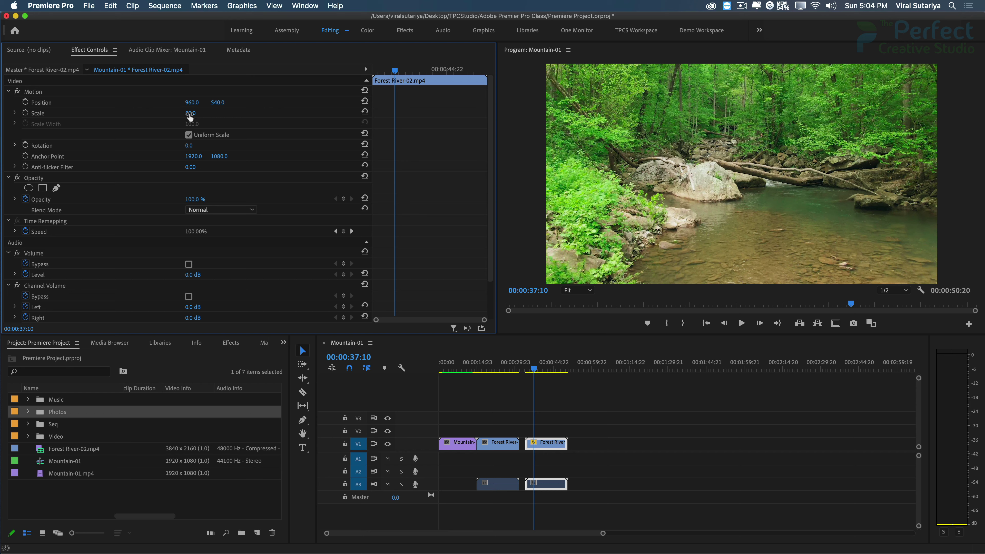
drag(190, 113, 219, 113)
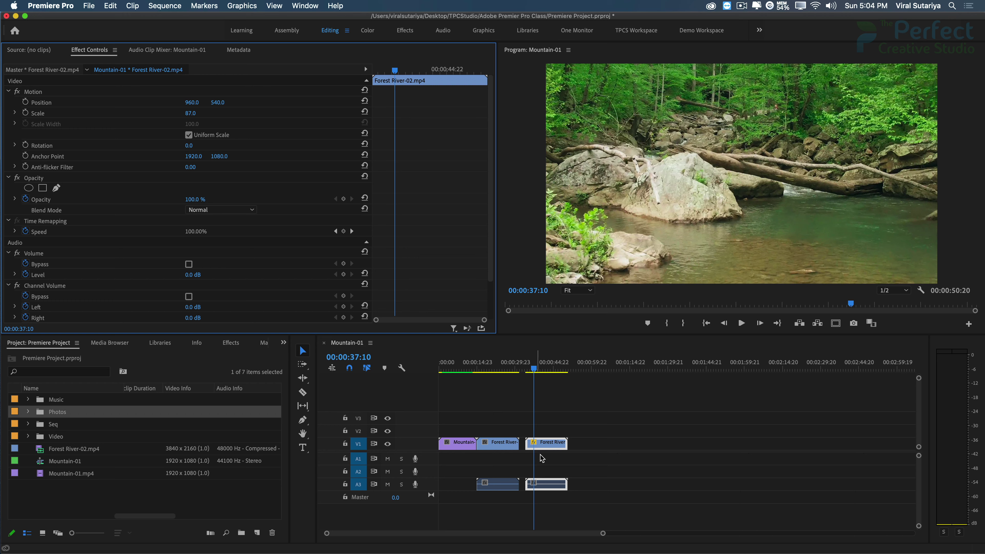
key(super+z)
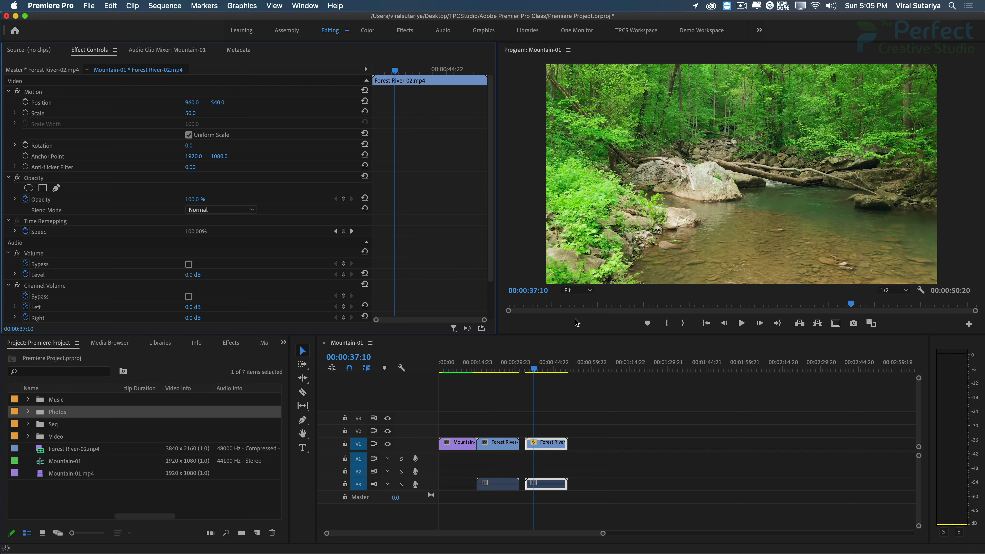
click(529, 442)
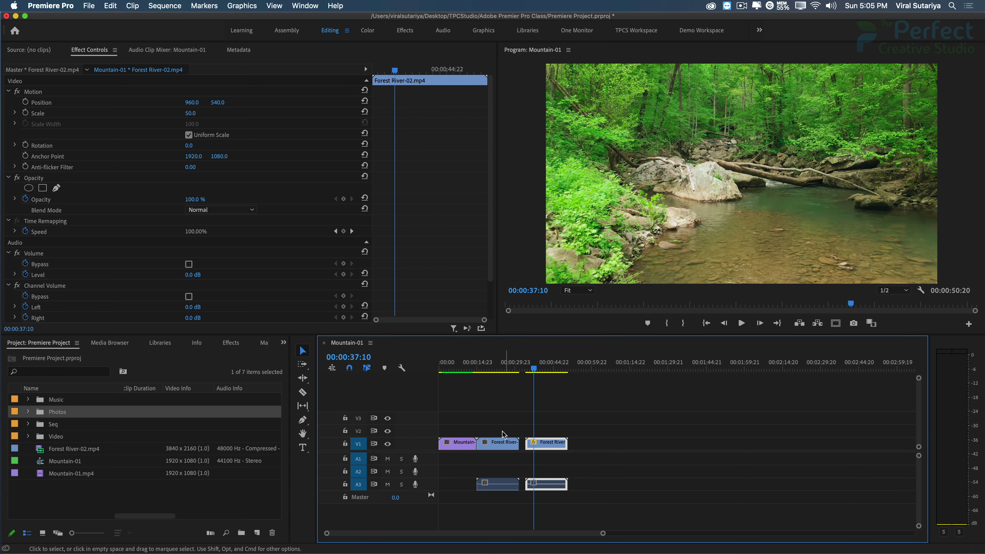
click(587, 446)
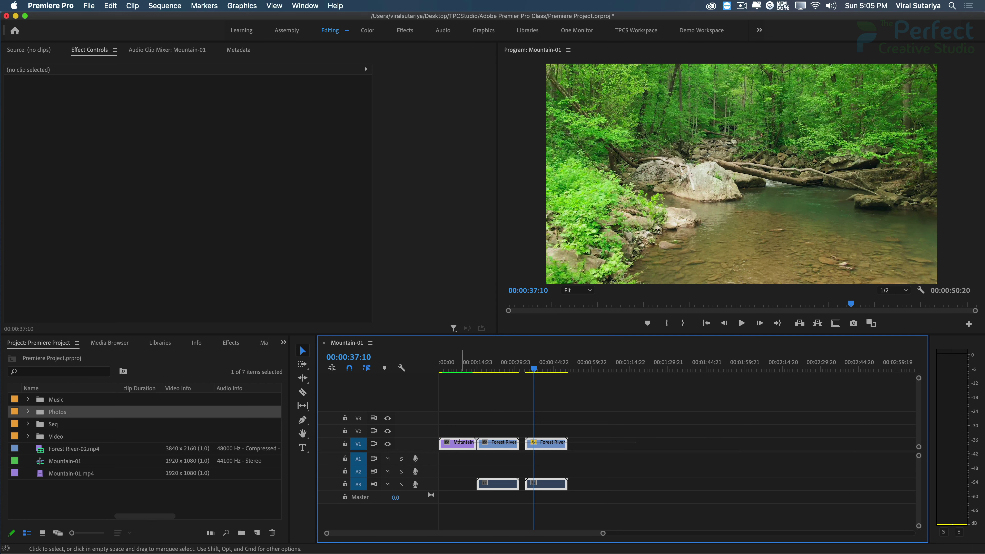
- Select all three Mountain-01 clips with their audio and apply Set to Frame Size to them
mouse_move(606, 442)
mouse_down()
mouse_move(444, 435)
mouse_move(442, 418)
mouse_up()
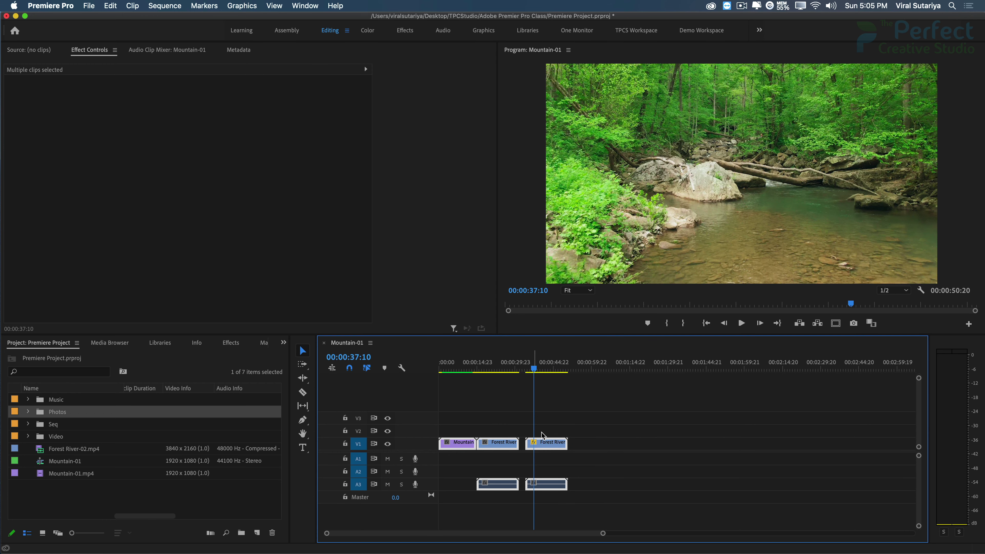
right_click(546, 444)
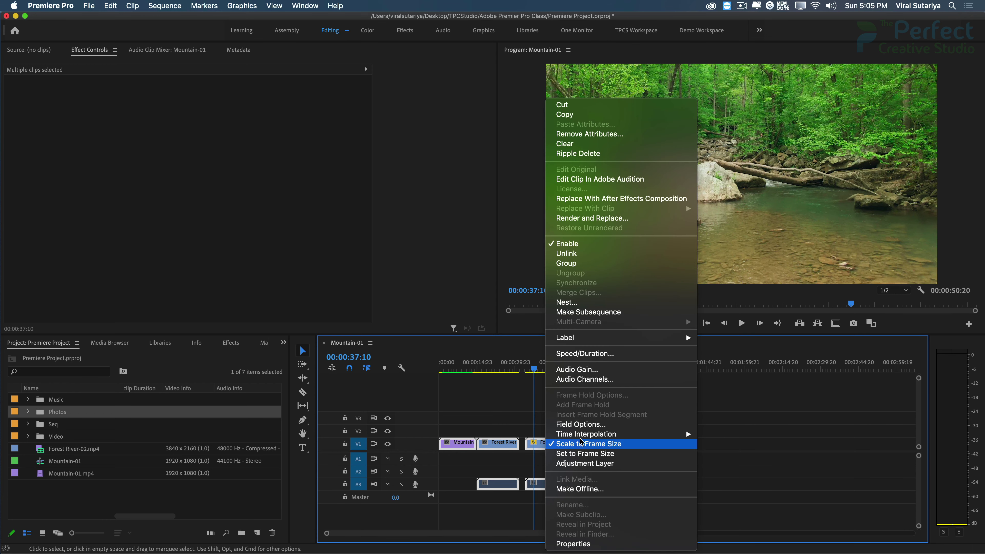
click(583, 453)
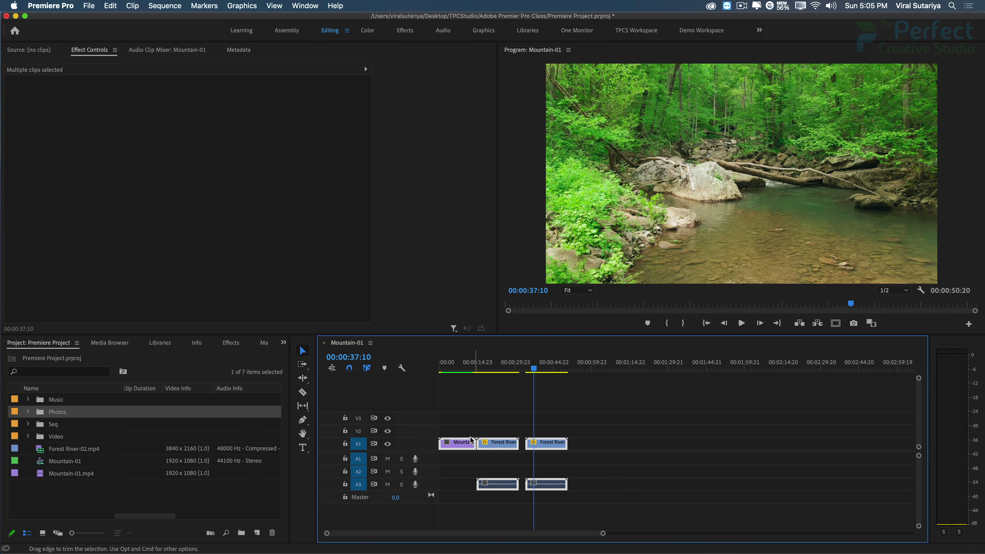
scroll(543, 446, down, 2)
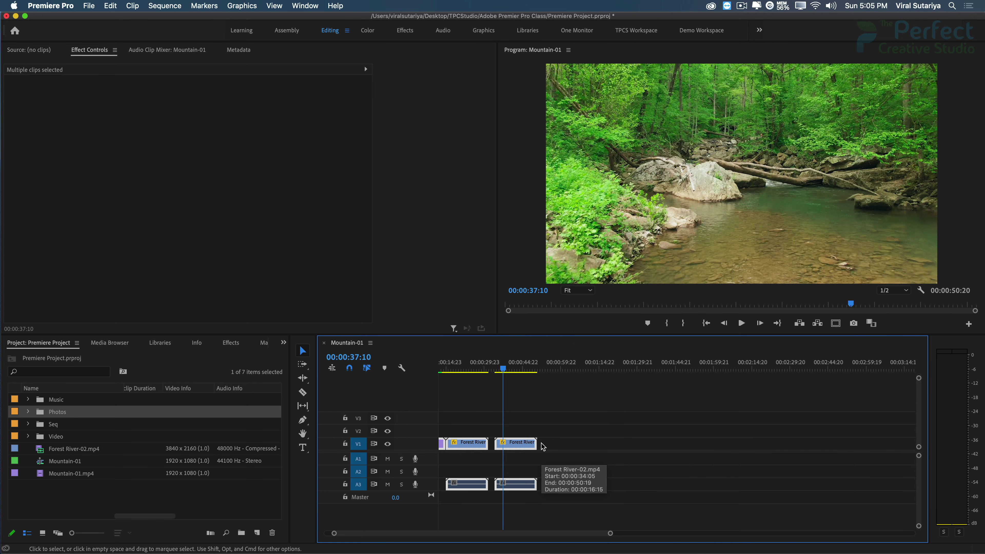
scroll(543, 446, up, 2)
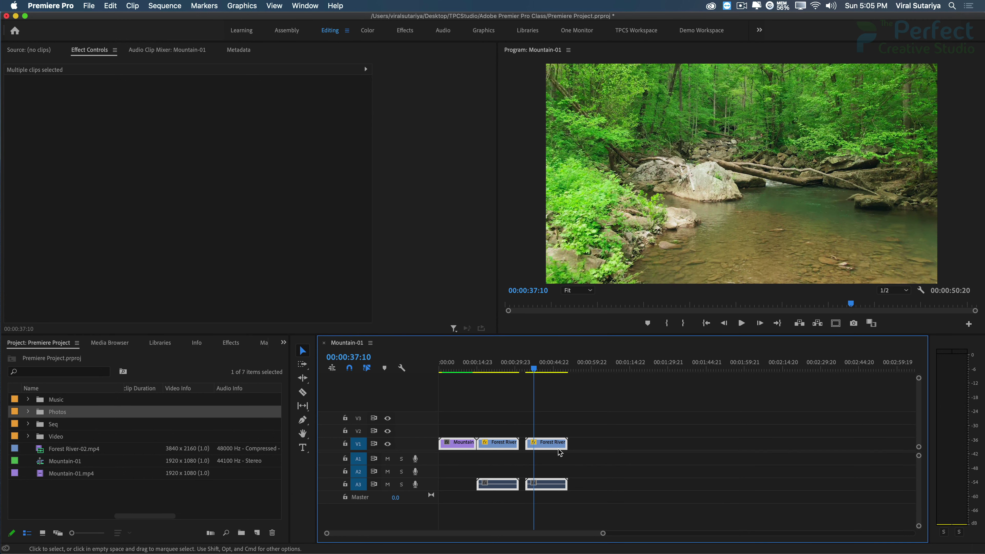